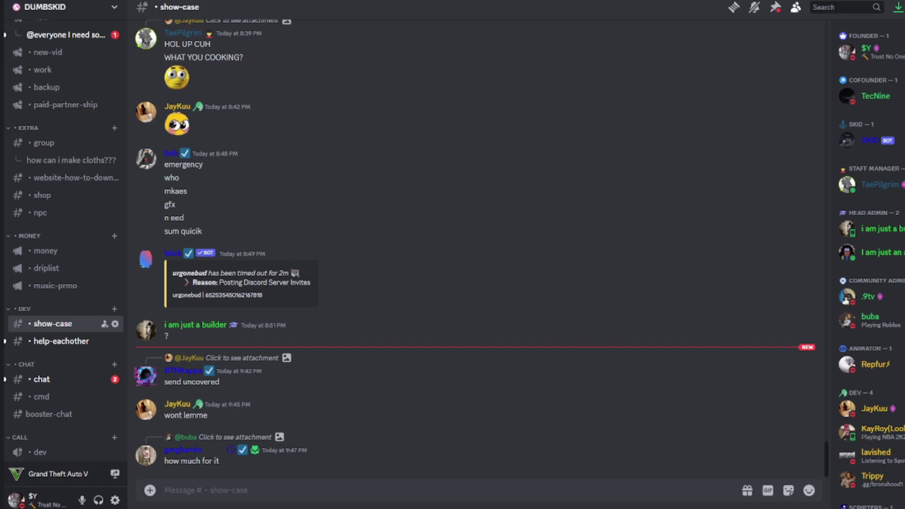
# Drag the Bloxflip-Mines-Predictor-Discord-Bot-main folder window to the centre of the screen
pyautogui.moveTo(707, 83); pyautogui.dragTo(354, 168)
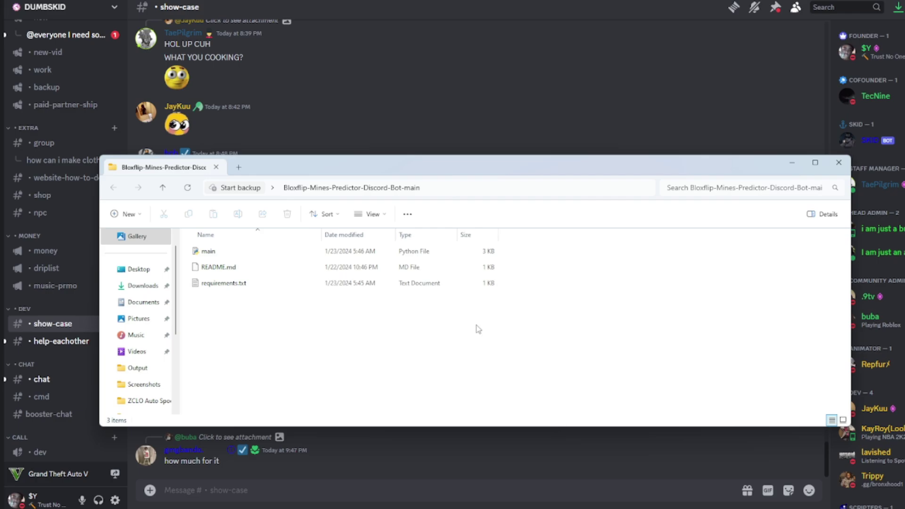
pyautogui.moveTo(508, 502)
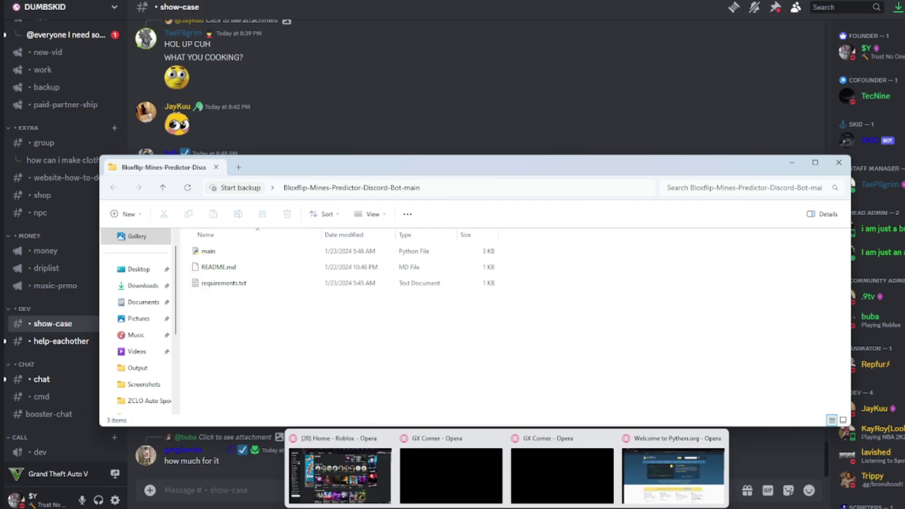
# Open the bot's main script in Notepad
pyautogui.click(673, 470)
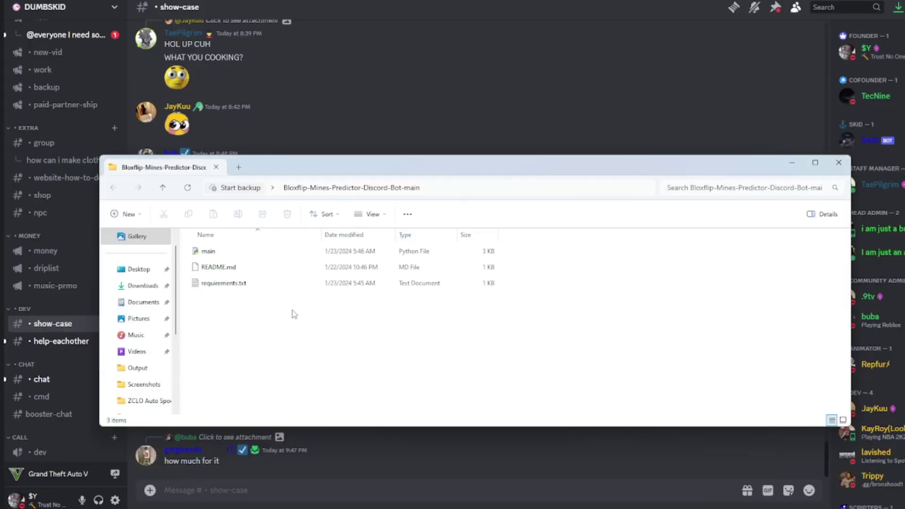
pyautogui.click(207, 251)
pyautogui.rightClick(206, 252)
pyautogui.moveTo(238, 89)
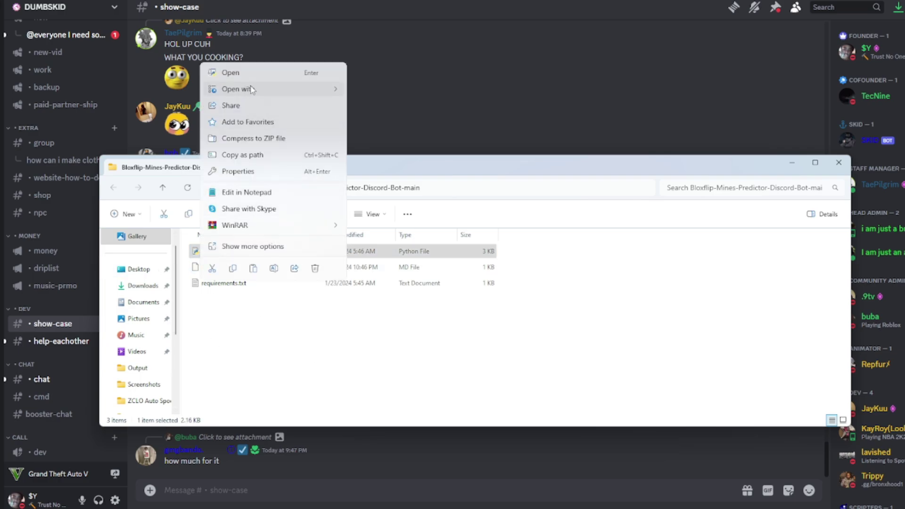
pyautogui.click(373, 92)
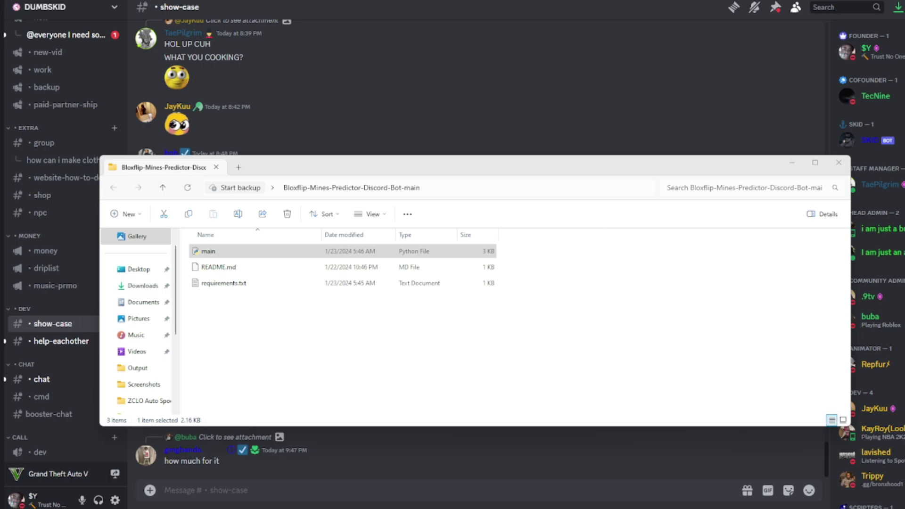
pyautogui.scroll(-5, 386, 318)
pyautogui.scroll(-5, 385, 354)
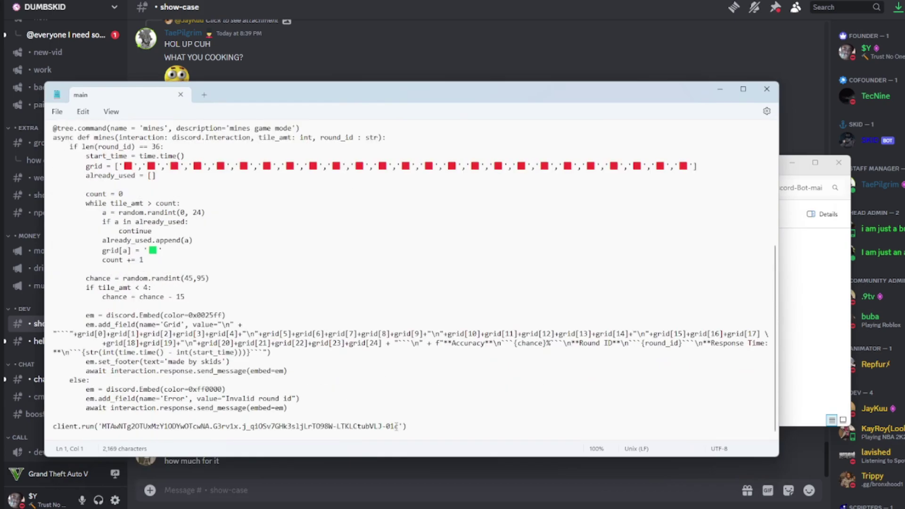
# Select the token string on the client.run line, replace it, and save
pyautogui.moveTo(399, 425); pyautogui.dragTo(211, 421)
pyautogui.click(255, 423)
pyautogui.moveTo(398, 426)
pyautogui.mouseDown()
pyautogui.moveTo(136, 419)
pyautogui.moveTo(103, 427)
pyautogui.mouseUp()
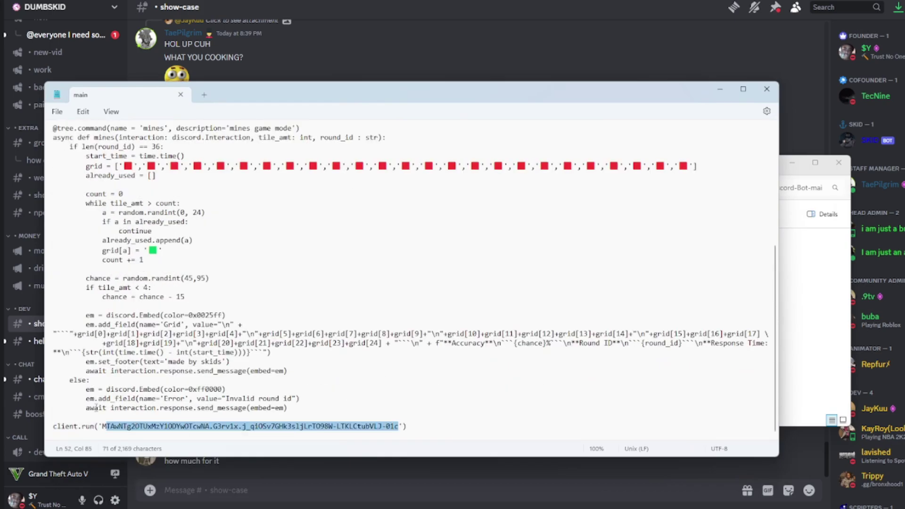
pyautogui.click(56, 111)
pyautogui.press('Escape')
# From a Command Prompt in the bot folder, run pip install discord
pyautogui.click(767, 89)
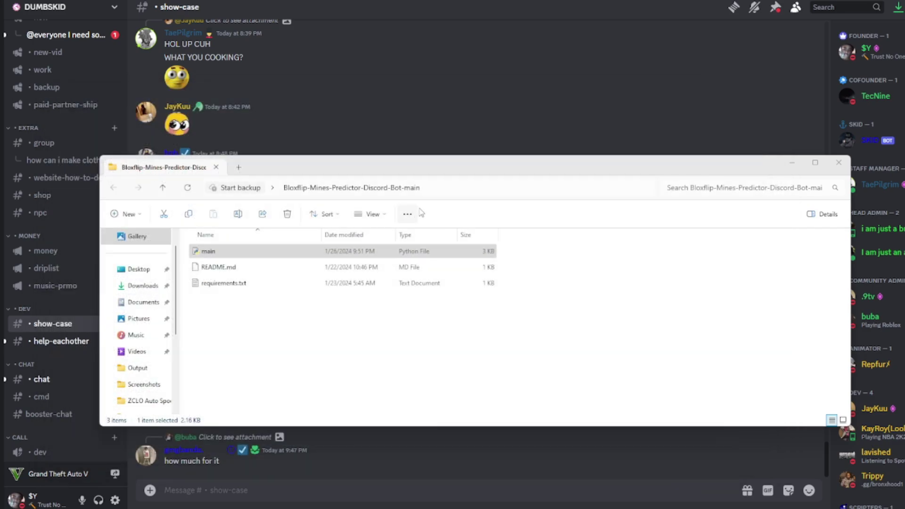
pyautogui.click(475, 188)
pyautogui.write('cmd')
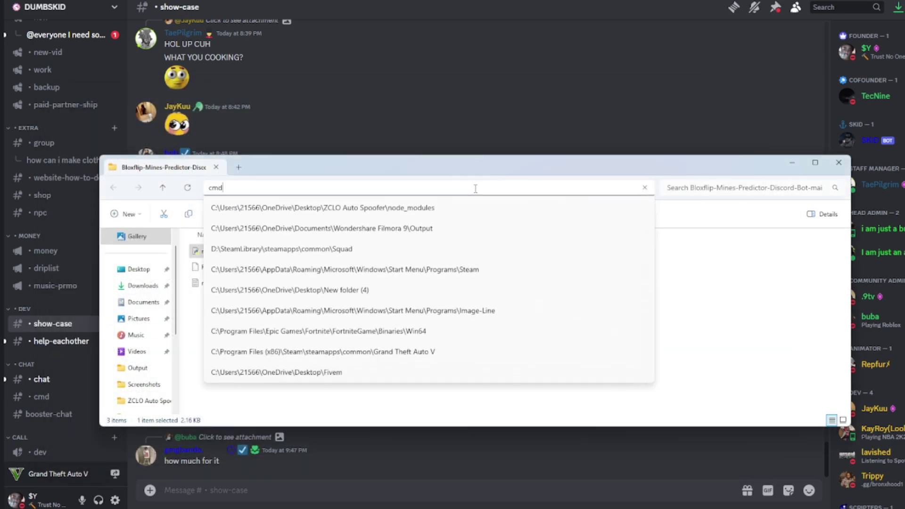
pyautogui.press('Return')
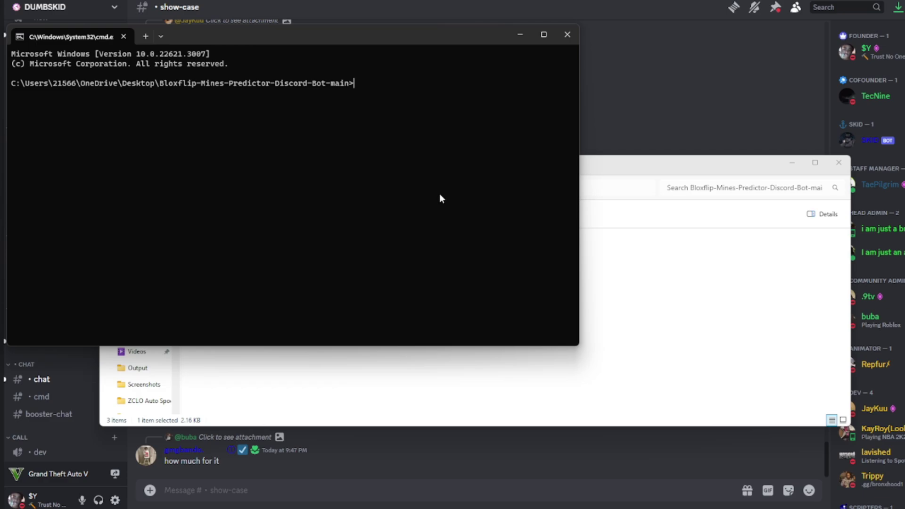
pyautogui.write('pip i')
pyautogui.write('nstall d')
pyautogui.write('iscord')
pyautogui.press('Return')
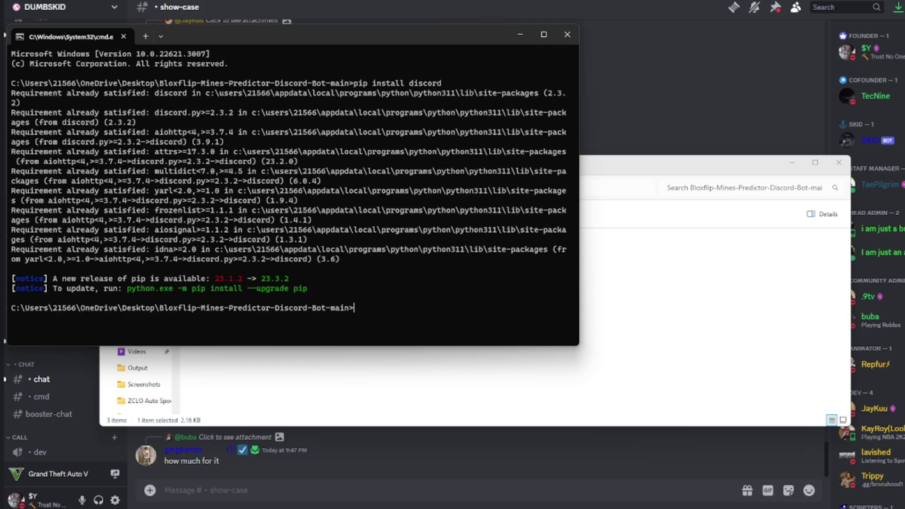
pyautogui.click(567, 34)
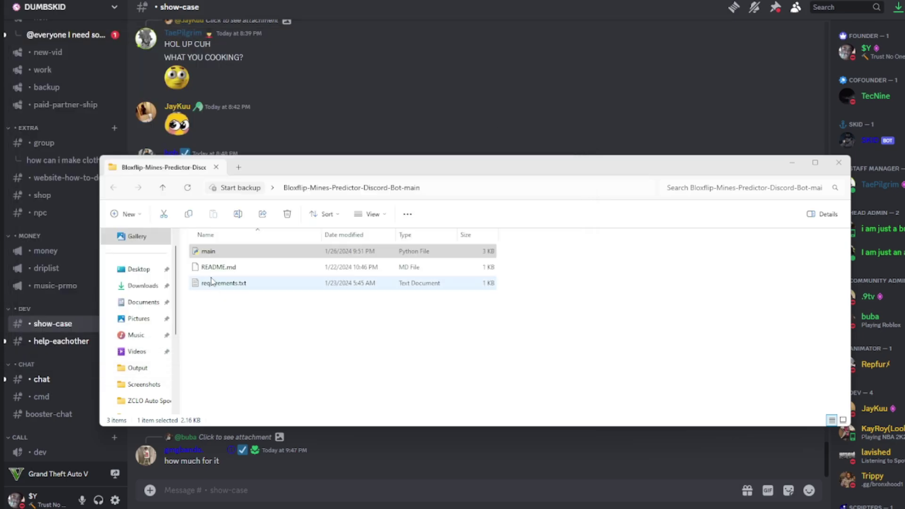
# Launch the main script so the bot logs in as SKID FLIP
pyautogui.click(212, 253)
pyautogui.rightClick(213, 254)
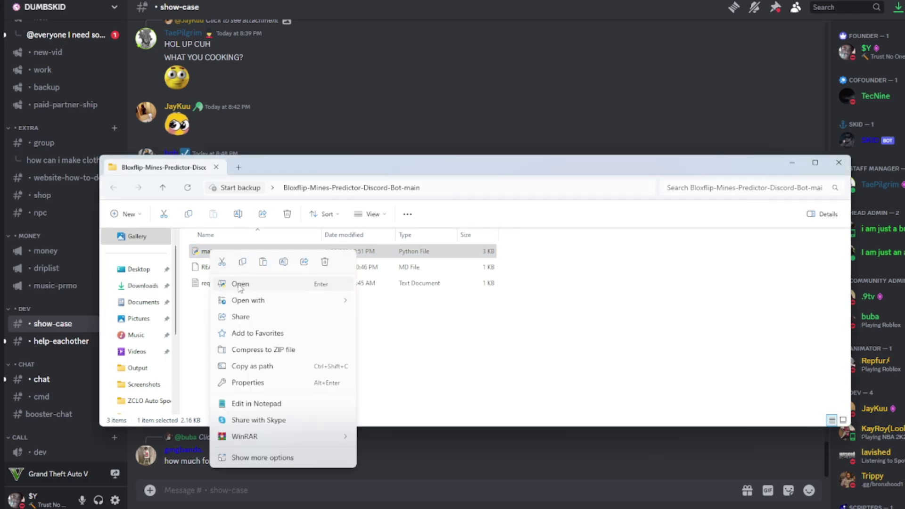
pyautogui.press('Escape')
pyautogui.press('Return')
pyautogui.click(839, 162)
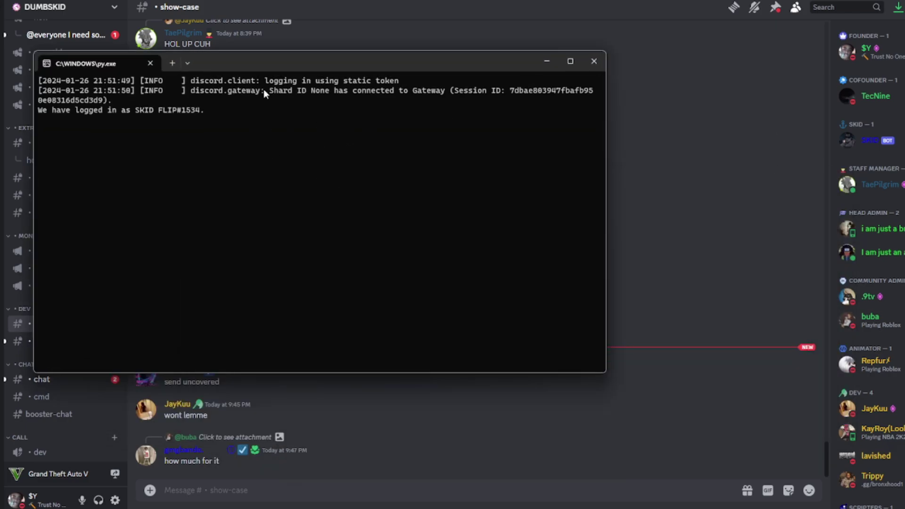
# Visit #cmd, then check that /mines is suggested in #booster-chat
pyautogui.click(546, 61)
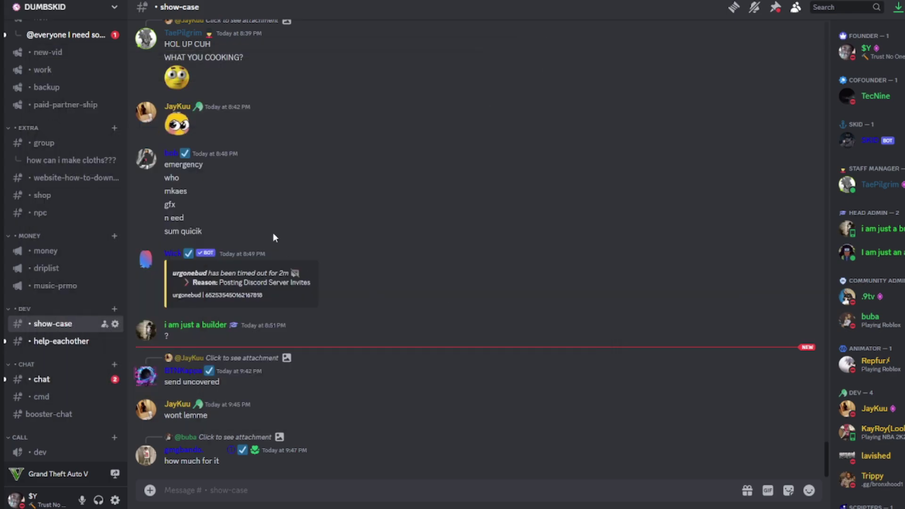
pyautogui.scroll(-2, 71, 346)
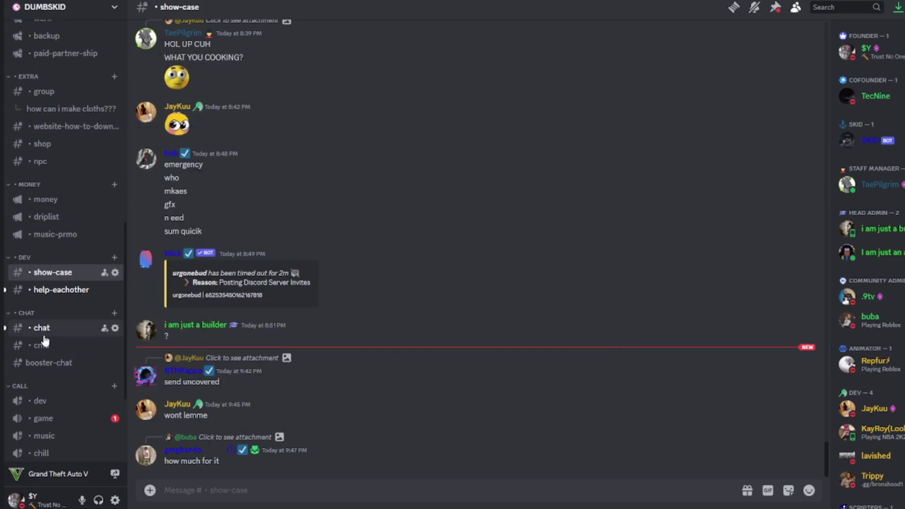
pyautogui.click(57, 347)
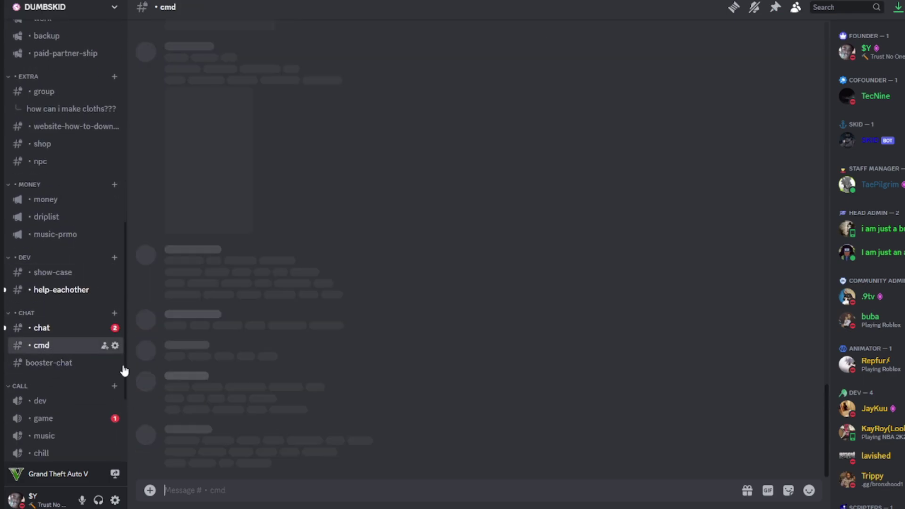
pyautogui.click(40, 363)
pyautogui.click(212, 490)
pyautogui.write('/mines')
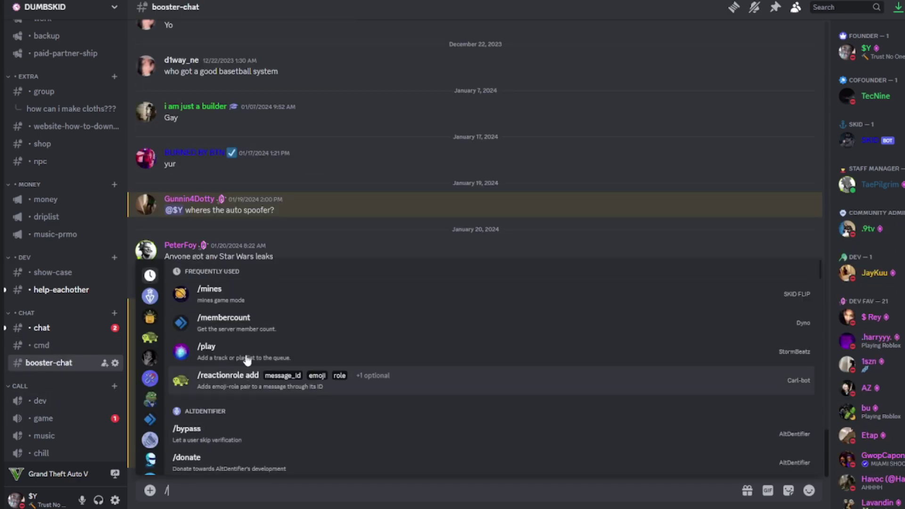
pyautogui.press('Tab')
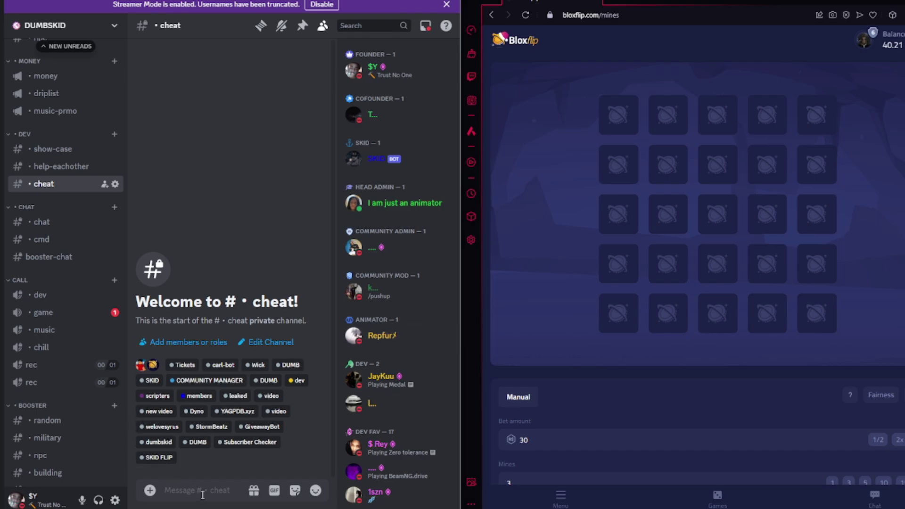
pyautogui.scroll(-3, 583, 394)
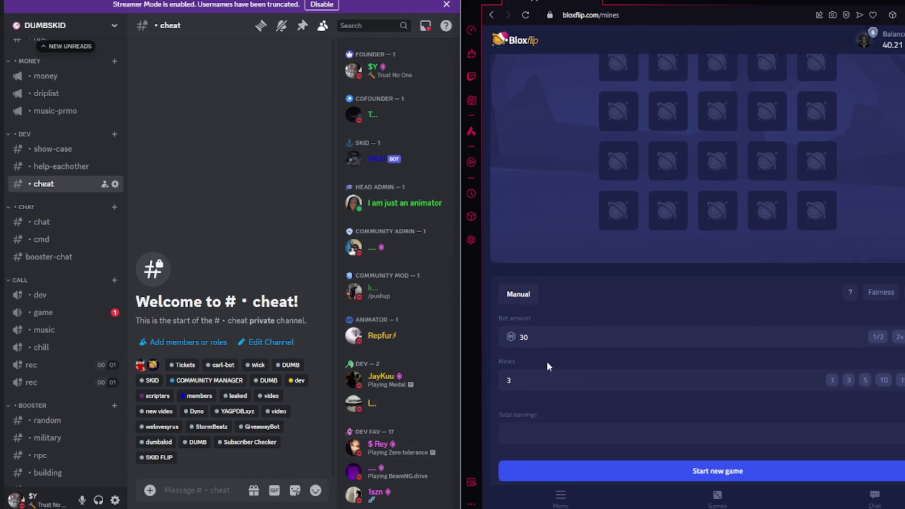
# Change the bet from 30 to 10 and start a new 3-mine game
pyautogui.click(534, 338)
pyautogui.press('BackSpace')
pyautogui.press('BackSpace')
pyautogui.write('10')
pyautogui.click(674, 373)
pyautogui.scroll(-1, 636, 365)
pyautogui.click(687, 418)
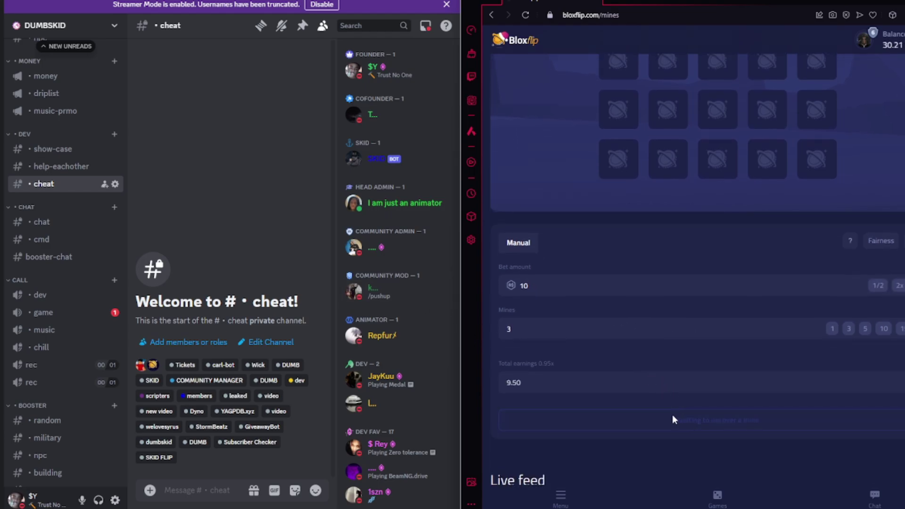
pyautogui.scroll(3, 673, 415)
pyautogui.scroll(-3, 663, 400)
pyautogui.scroll(-3, 663, 393)
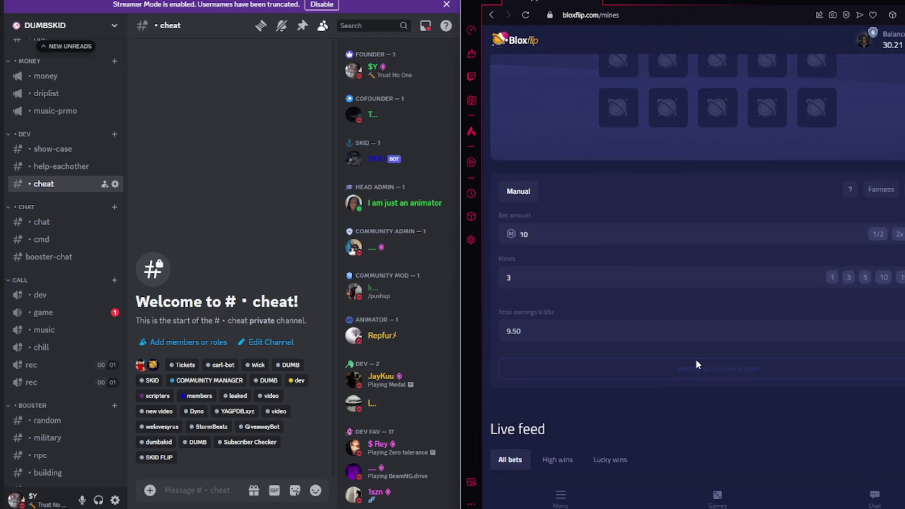
pyautogui.scroll(-2, 741, 318)
# Copy the current round's Round ID from the Provably Fair details
pyautogui.click(882, 88)
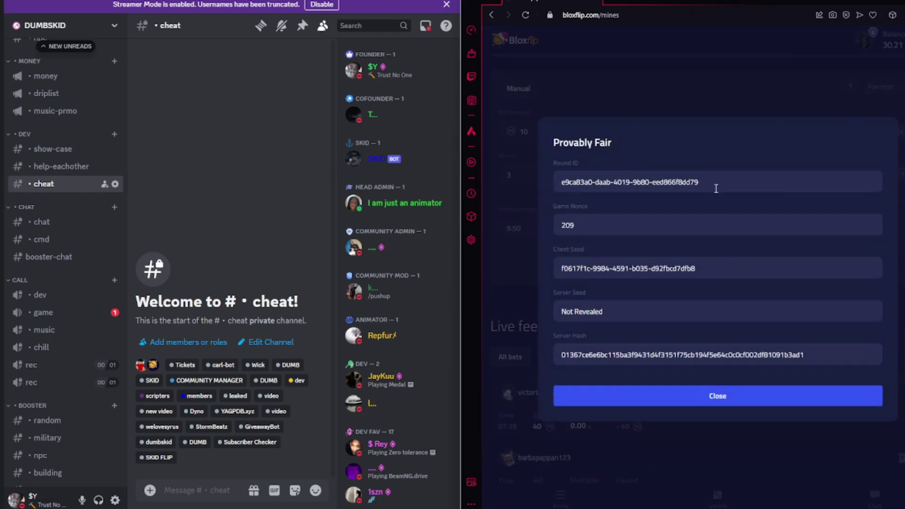
pyautogui.moveTo(702, 182); pyautogui.dragTo(532, 183)
pyautogui.hotkey('ctrl', 'c')
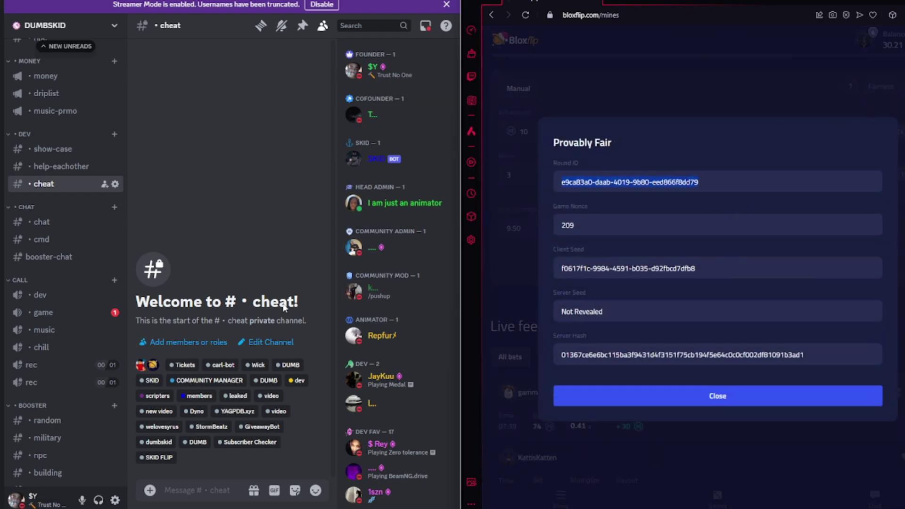
# Fill in /mines in #cheat with the pasted round_id and tile_amt 3
pyautogui.click(207, 491)
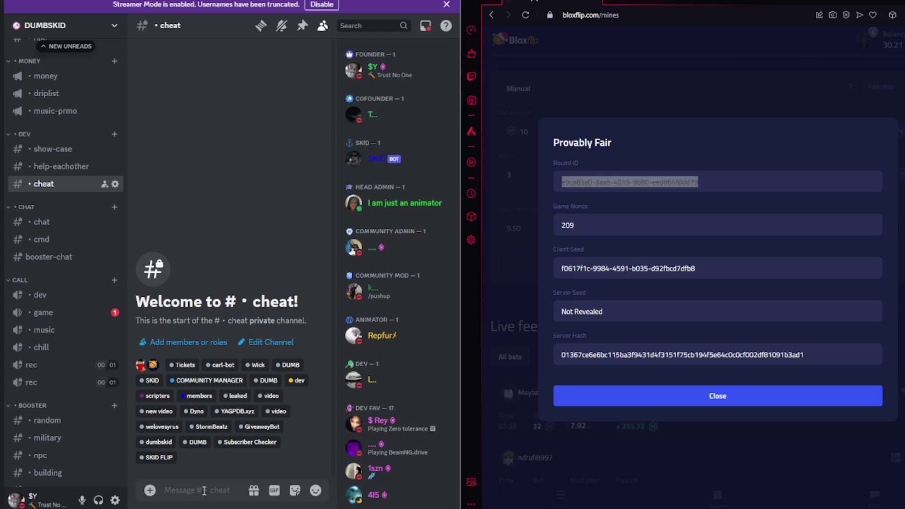
pyautogui.write('/')
pyautogui.click(210, 289)
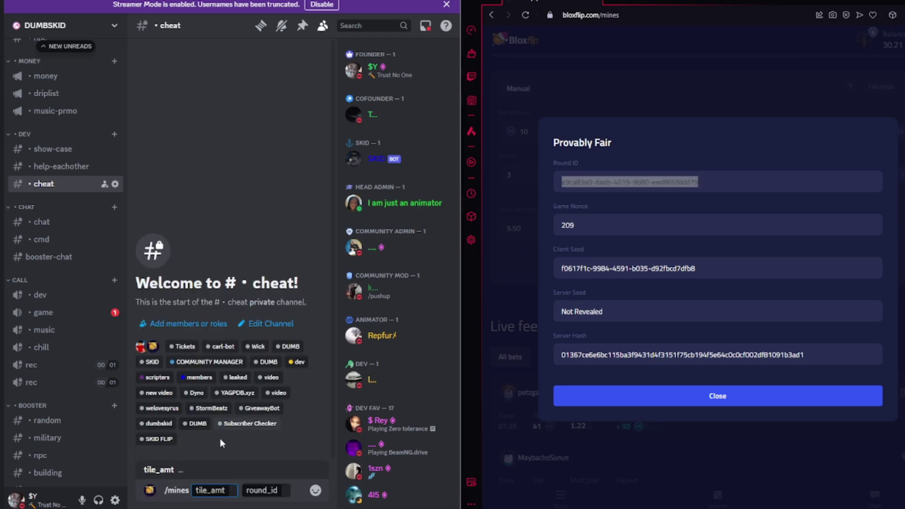
pyautogui.click(265, 491)
pyautogui.hotkey('ctrl', 'v')
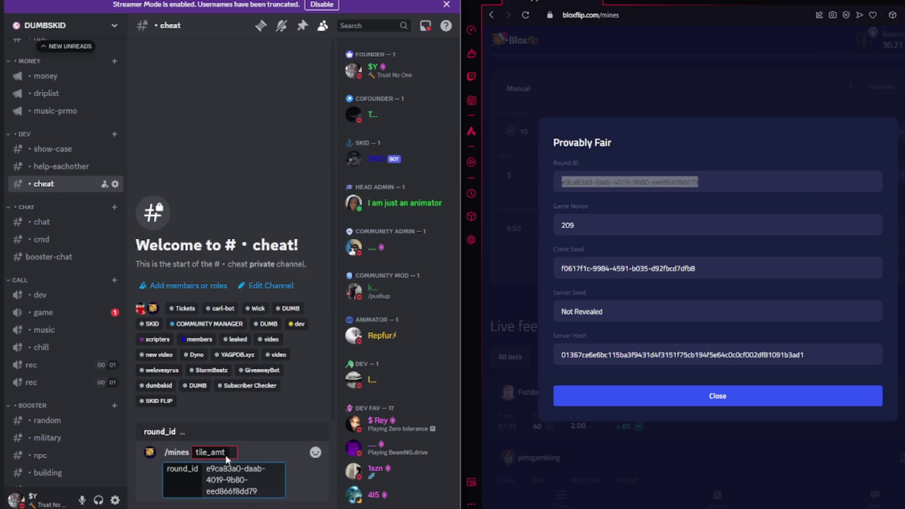
pyautogui.click(216, 452)
pyautogui.write('3')
pyautogui.click(274, 488)
pyautogui.click(312, 485)
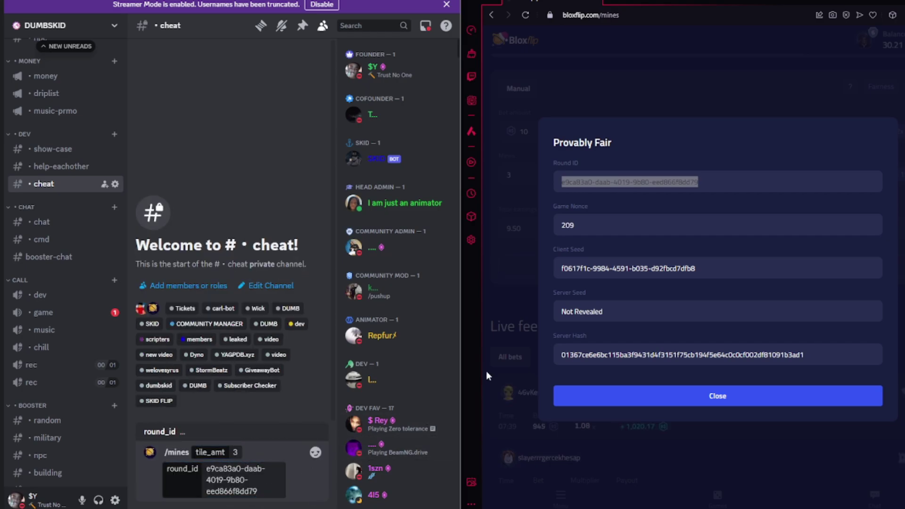
# Send the /mines prediction request and close the fairness details
pyautogui.click(319, 490)
pyautogui.press('Return')
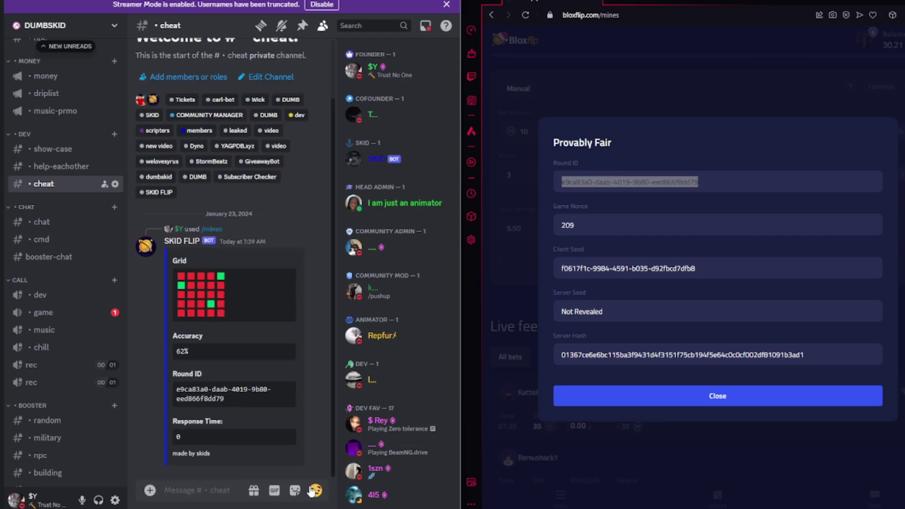
pyautogui.click(628, 397)
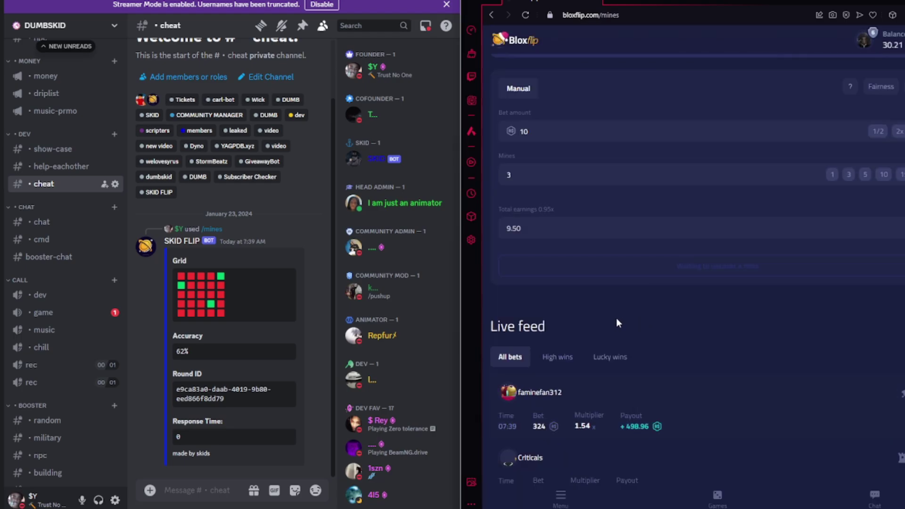
pyautogui.scroll(-3, 615, 318)
pyautogui.scroll(5, 622, 312)
pyautogui.scroll(5, 622, 312)
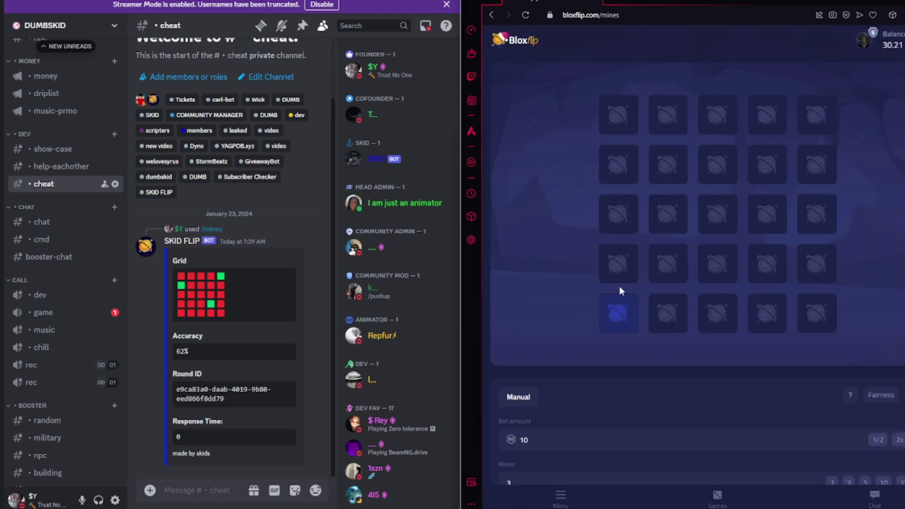
# Reveal the three predicted tiles and cash out at 1.42x for 14.19 R$
pyautogui.click(618, 165)
pyautogui.click(622, 213)
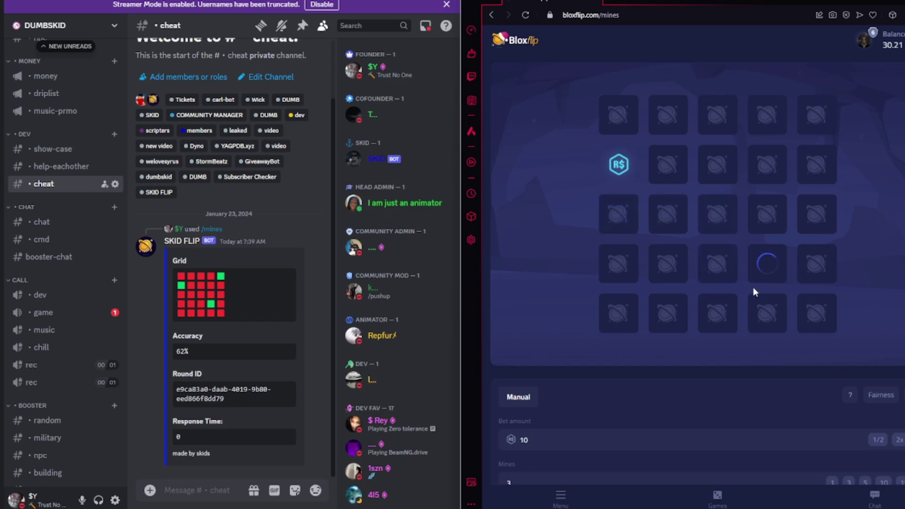
pyautogui.click(817, 115)
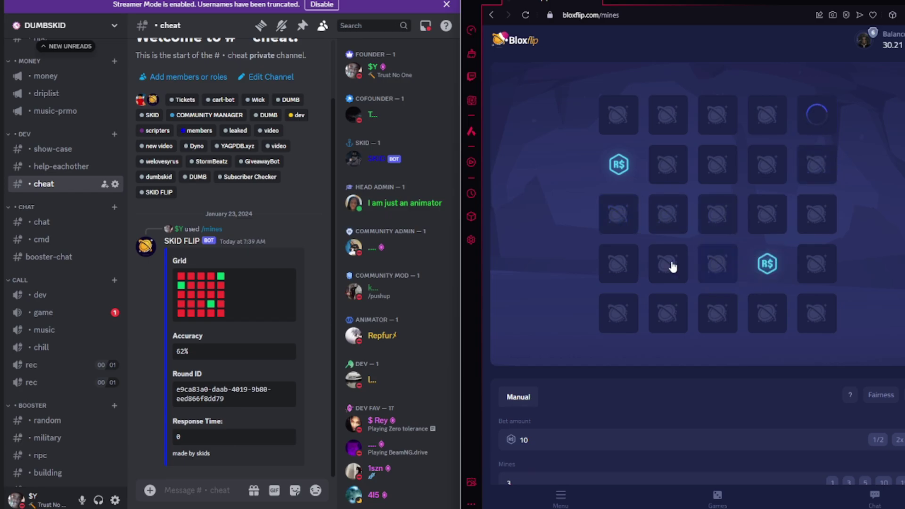
pyautogui.scroll(-5, 736, 354)
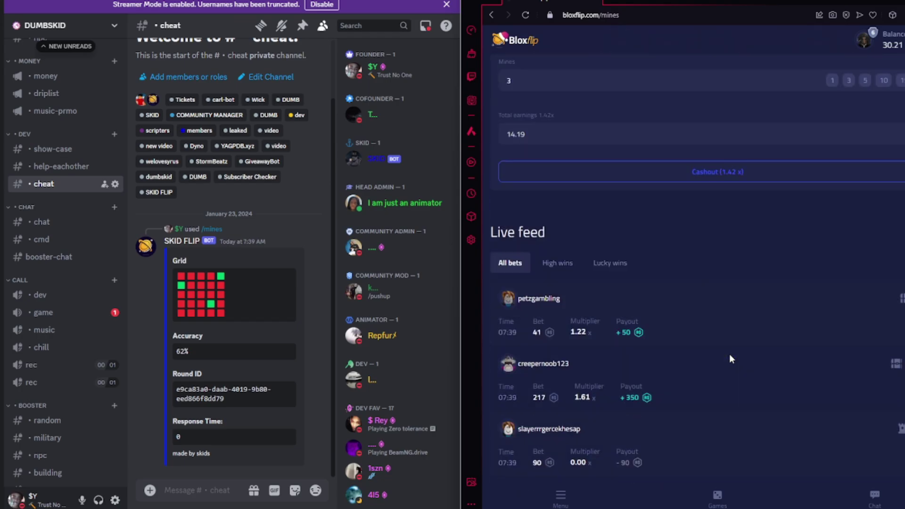
pyautogui.click(732, 164)
pyautogui.scroll(5, 706, 352)
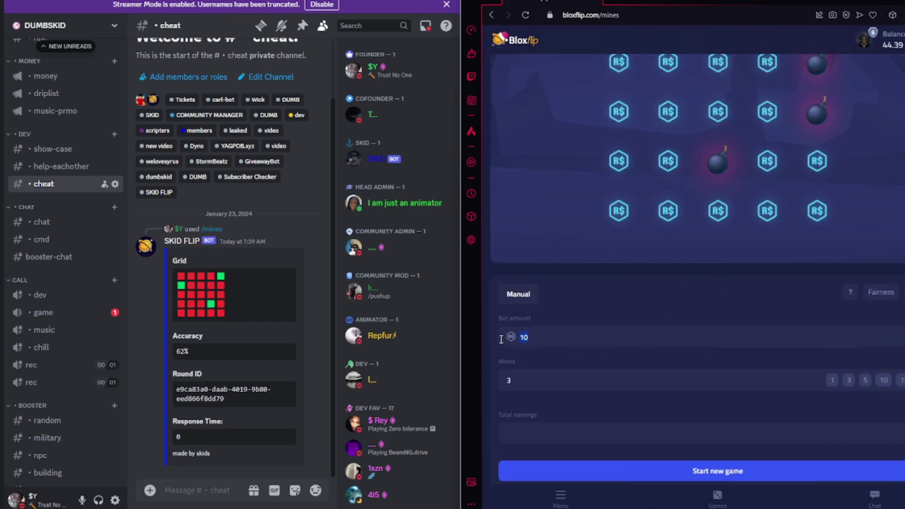
pyautogui.write('4')
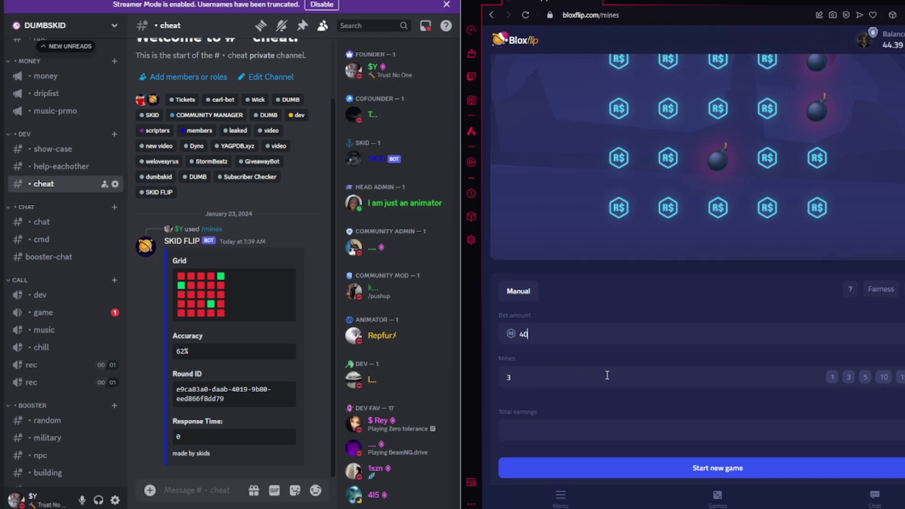
pyautogui.scroll(-3, 629, 354)
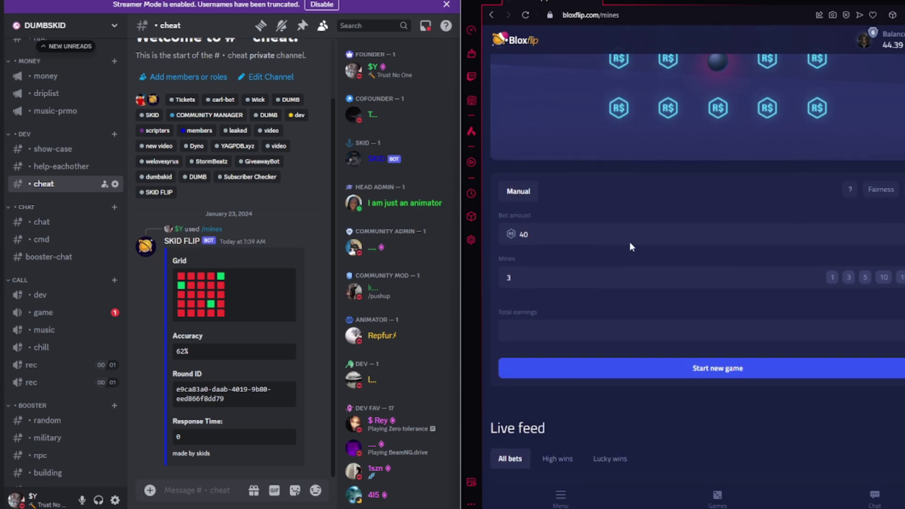
# Start a 40-bet mines round and open its Fairness details
pyautogui.click(708, 368)
pyautogui.scroll(3, 586, 336)
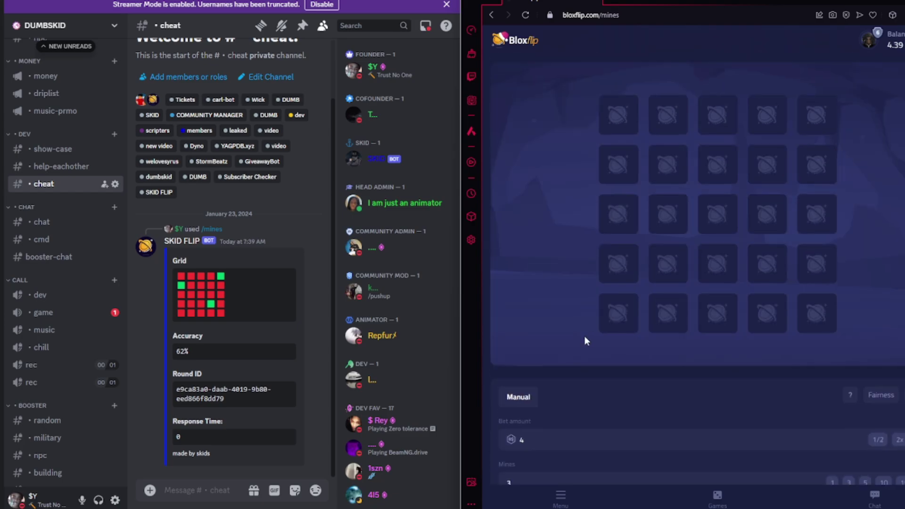
pyautogui.scroll(-3, 615, 378)
pyautogui.click(882, 241)
# Copy the new round ID and send /mines with it and tile_amt 3
pyautogui.tripleClick(697, 182)
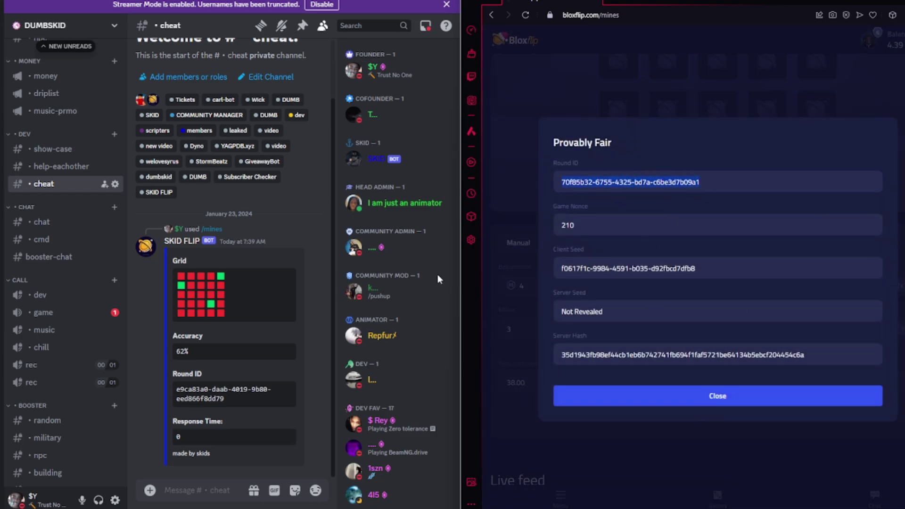
pyautogui.click(221, 488)
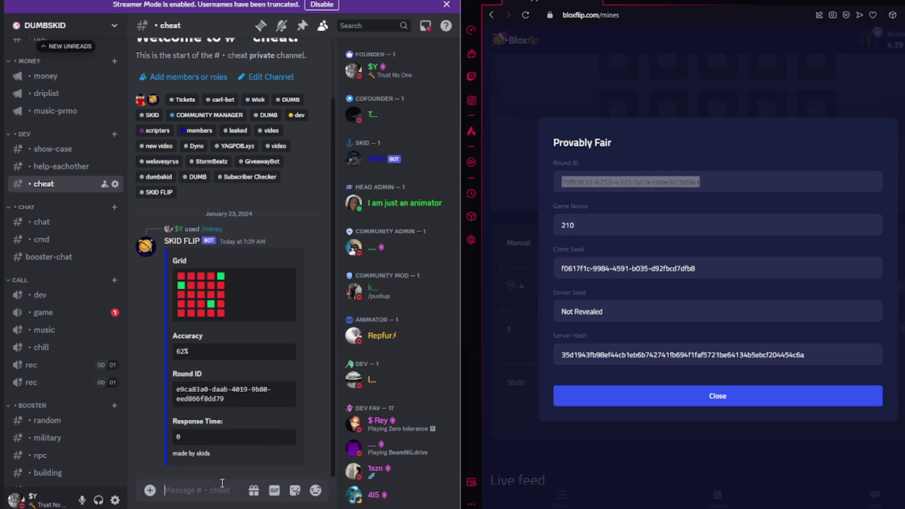
pyautogui.write('/mines')
pyautogui.press('Return')
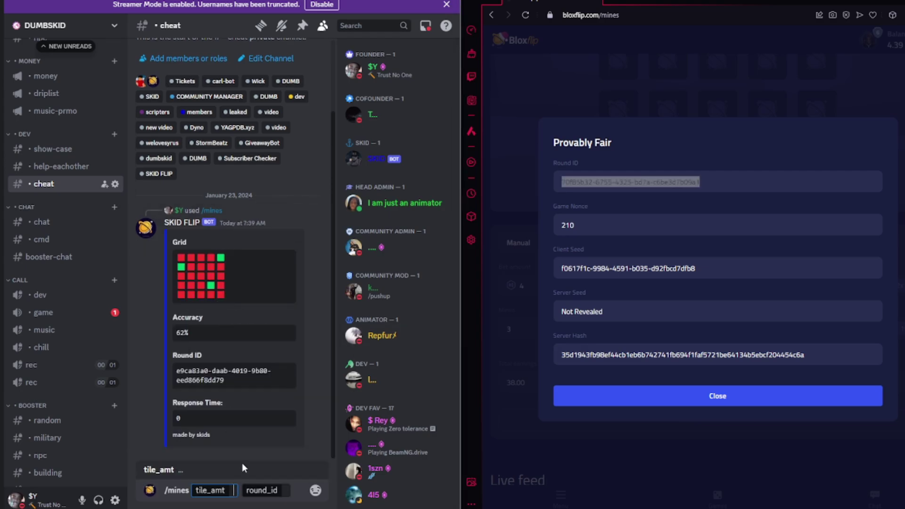
pyautogui.click(266, 489)
pyautogui.hotkey('ctrl', 'v')
pyautogui.click(235, 452)
pyautogui.write('3')
pyautogui.click(260, 481)
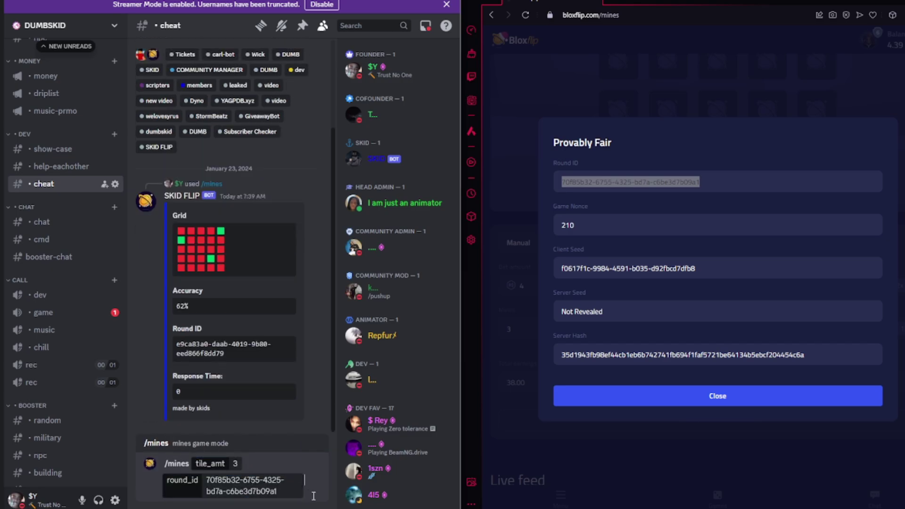
pyautogui.press('Return')
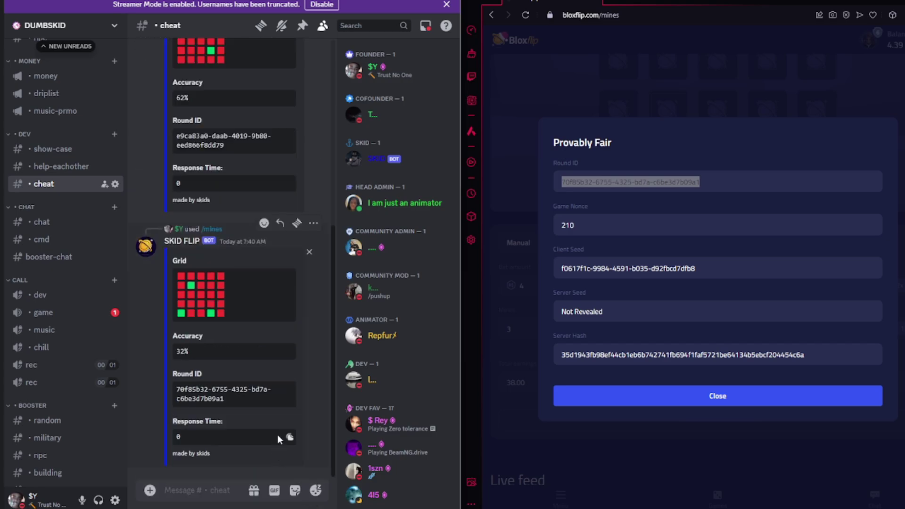
# Reveal the three predicted tiles, cash out for 56.75 R$, and start another 40-bet round
pyautogui.click(717, 396)
pyautogui.scroll(5, 623, 283)
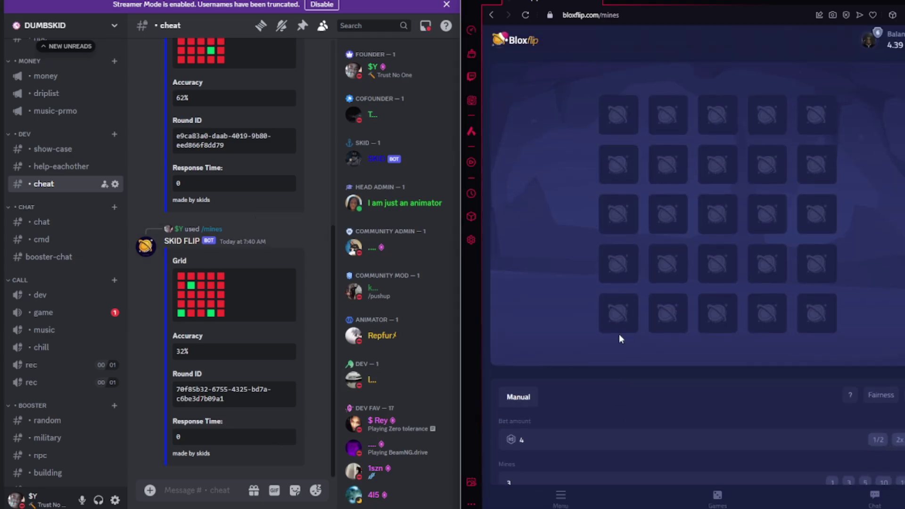
pyautogui.click(619, 315)
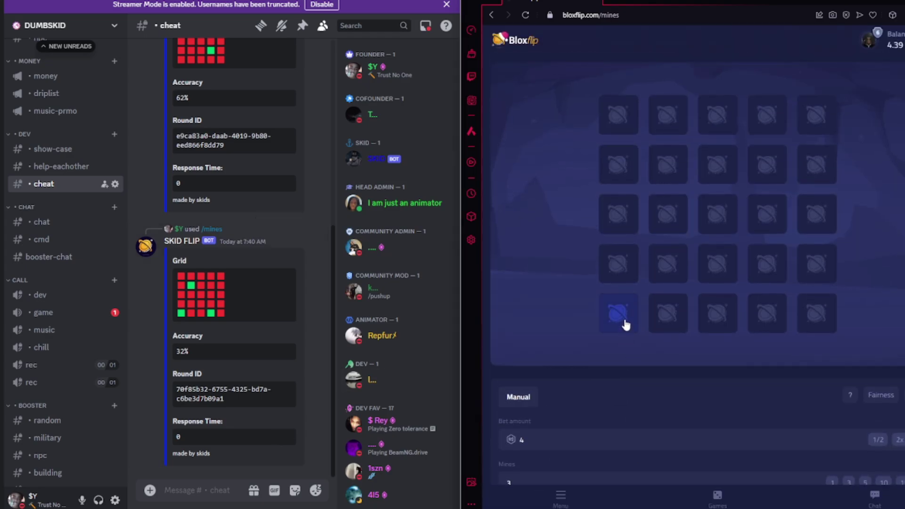
pyautogui.click(762, 322)
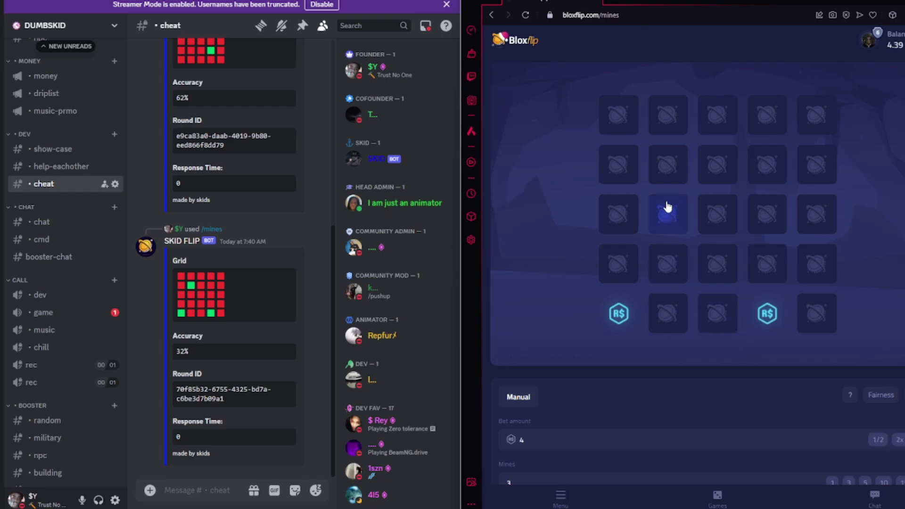
pyautogui.click(667, 165)
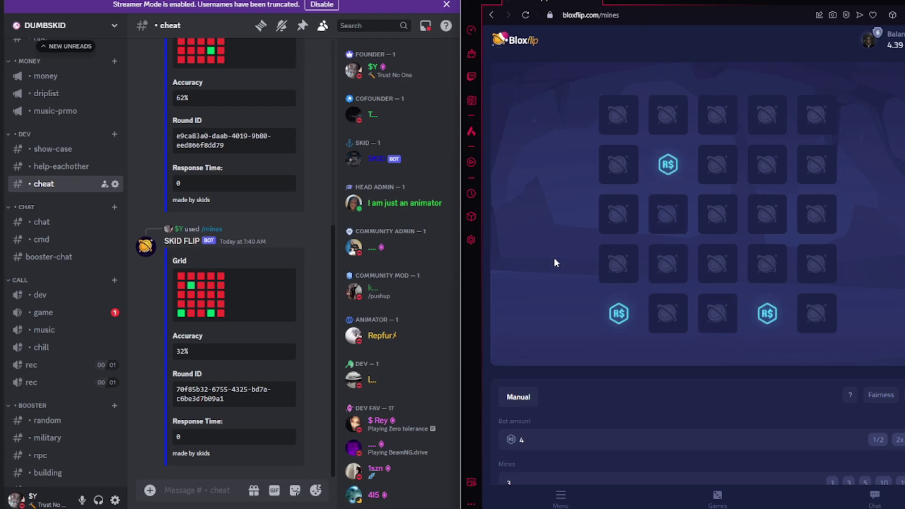
pyautogui.scroll(-5, 746, 375)
pyautogui.scroll(-5, 722, 332)
pyautogui.scroll(3, 722, 332)
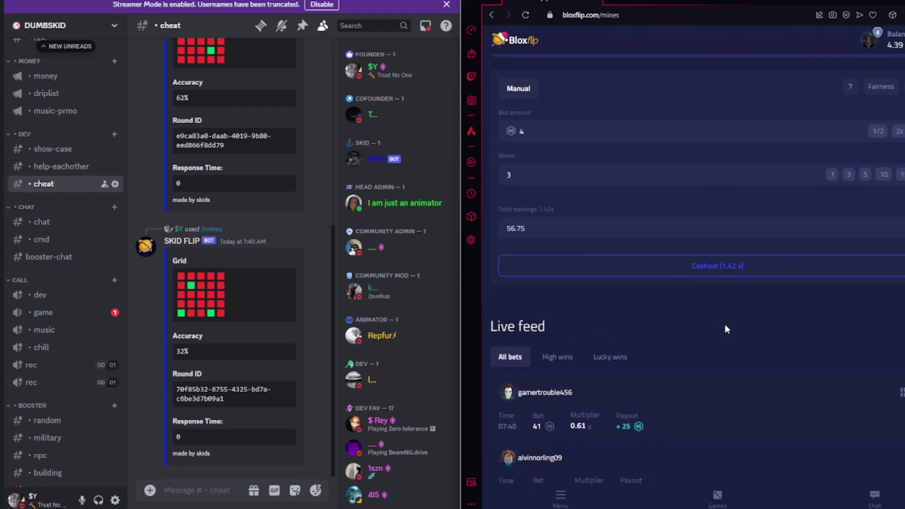
pyautogui.click(735, 273)
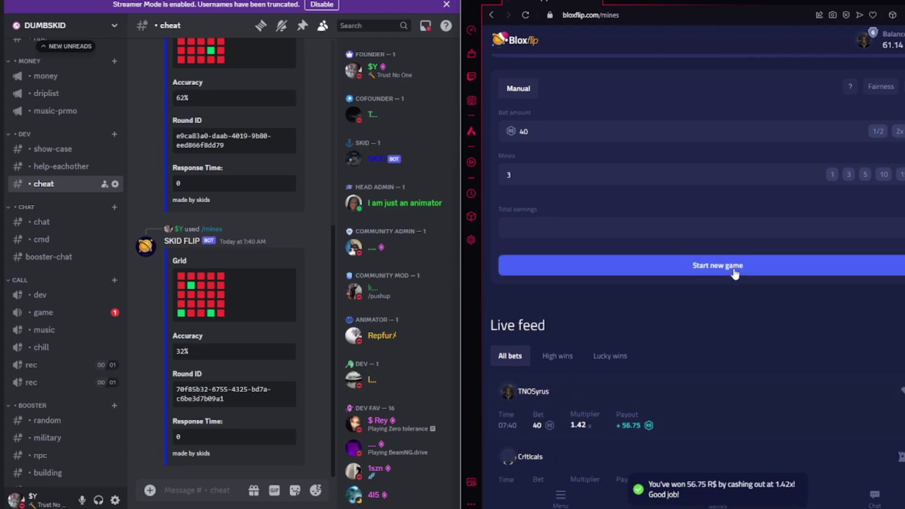
pyautogui.scroll(3, 735, 311)
pyautogui.scroll(1, 727, 348)
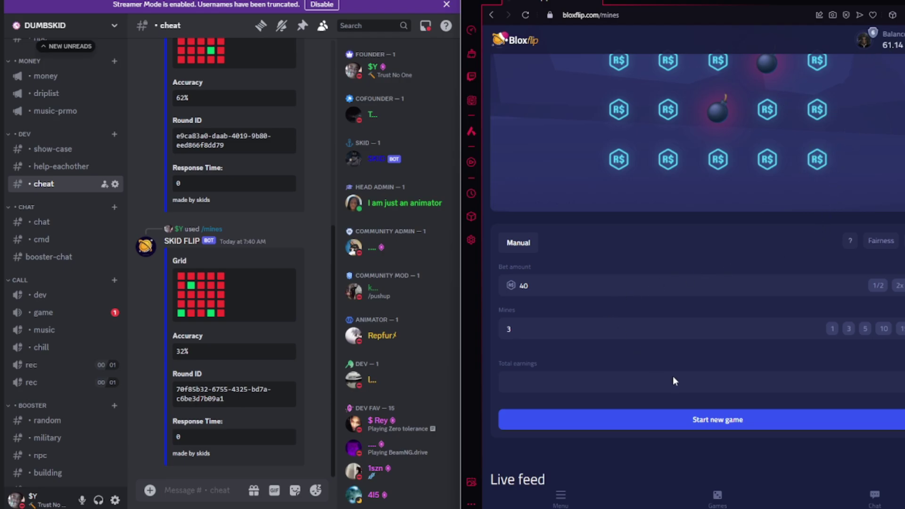
pyautogui.click(720, 420)
pyautogui.scroll(3, 652, 393)
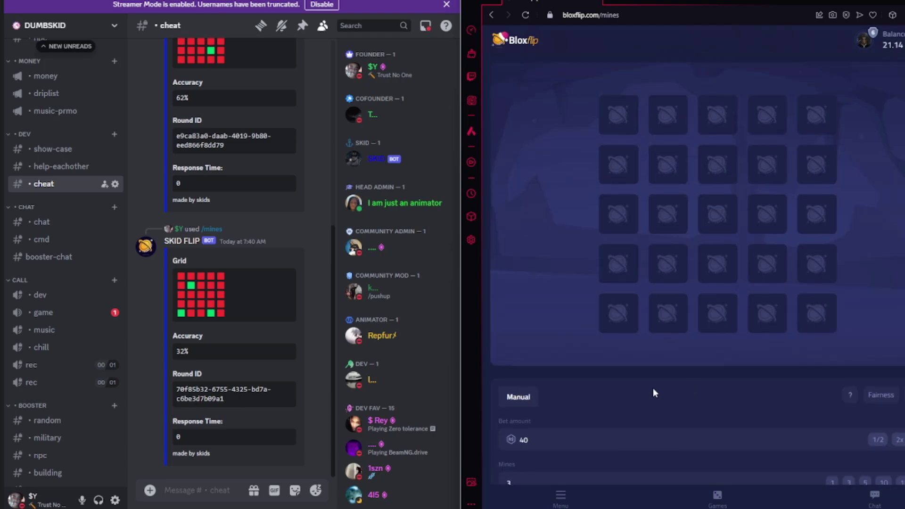
pyautogui.scroll(-3, 653, 388)
# Copy the new round's ID from fairness details and paste it into /mines round_id
pyautogui.click(881, 189)
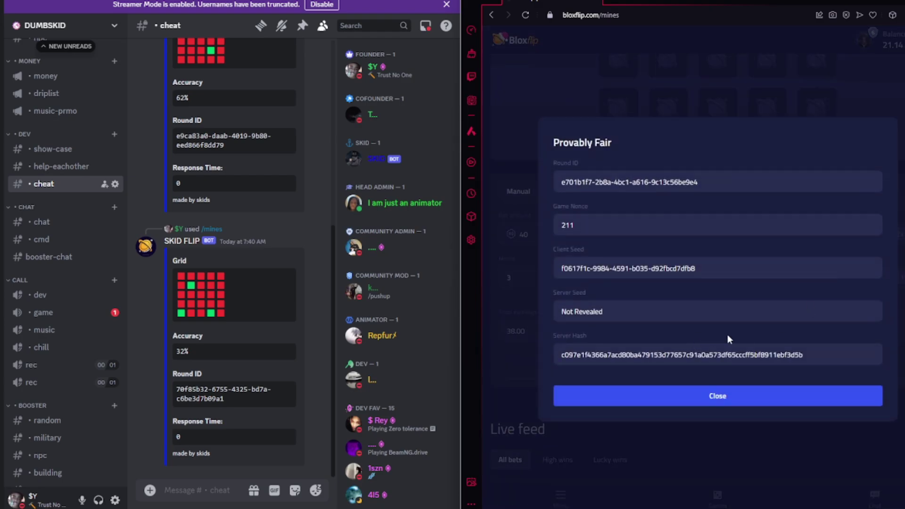
pyautogui.tripleClick(636, 182)
pyautogui.hotkey('ctrl', 'c')
pyautogui.write('/')
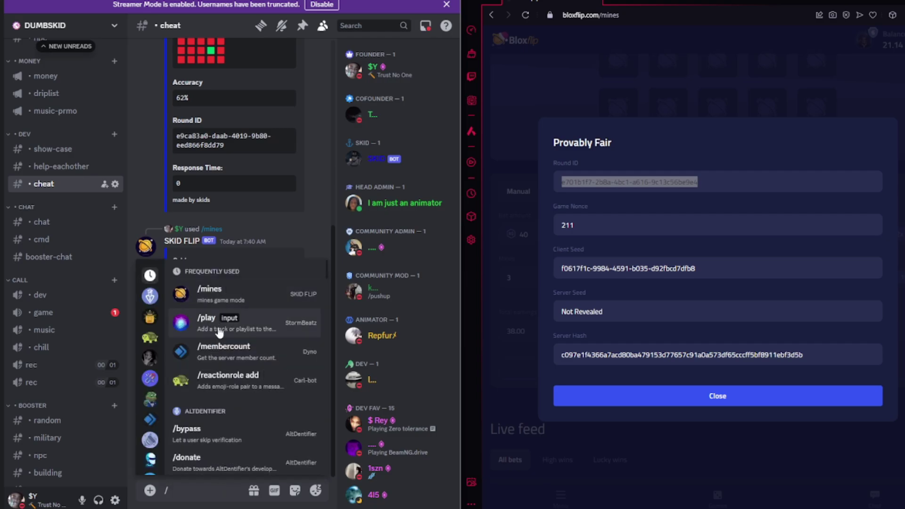
pyautogui.write('mines')
pyautogui.press('Return')
pyautogui.click(266, 490)
pyautogui.hotkey('ctrl', 'v')
pyautogui.hotkey('shift', 'Tab')
pyautogui.write('3')
# Send /mines with tile_amt 3, then reveal the predicted row 2, column 2 tile
pyautogui.click(267, 479)
pyautogui.press('Return')
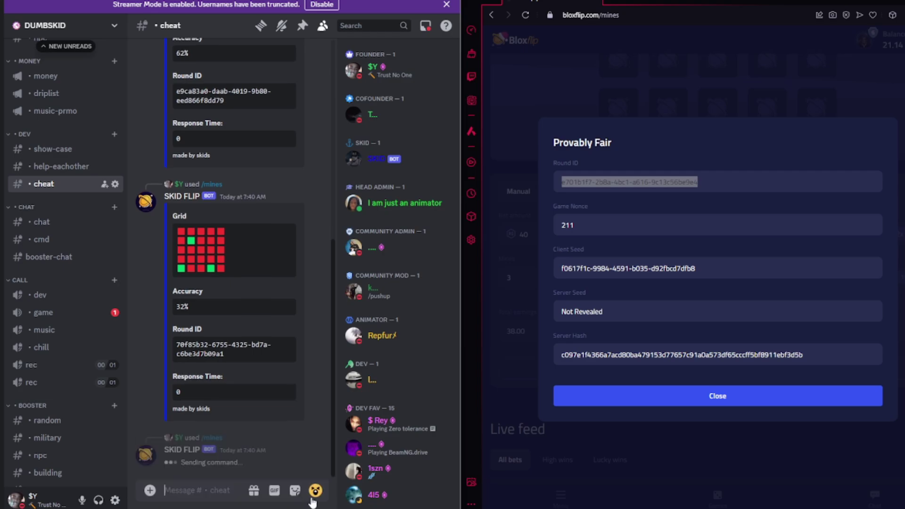
pyautogui.click(625, 458)
pyautogui.scroll(5, 647, 368)
pyautogui.click(669, 167)
# Reveal the remaining predicted tiles, cash out at 1.42x for 56.75 R$, and disable streamer mode
pyautogui.click(717, 165)
pyautogui.click(718, 314)
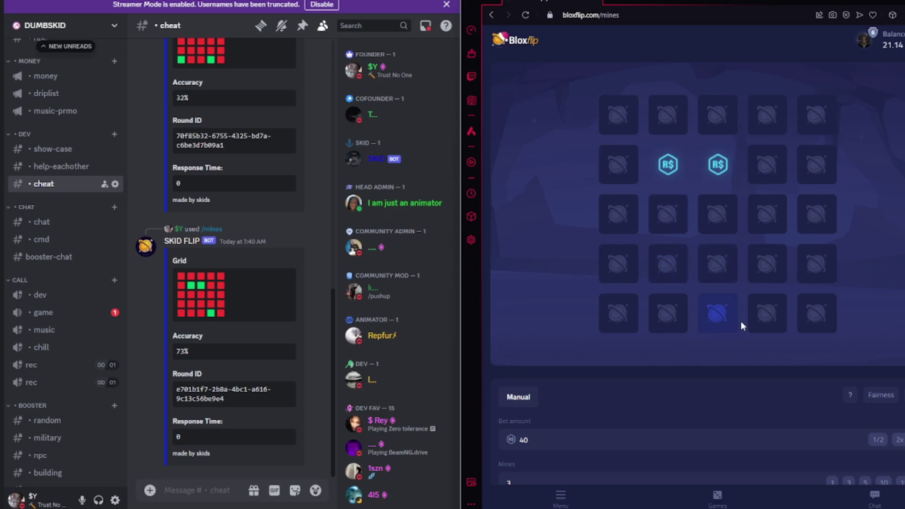
pyautogui.click(768, 315)
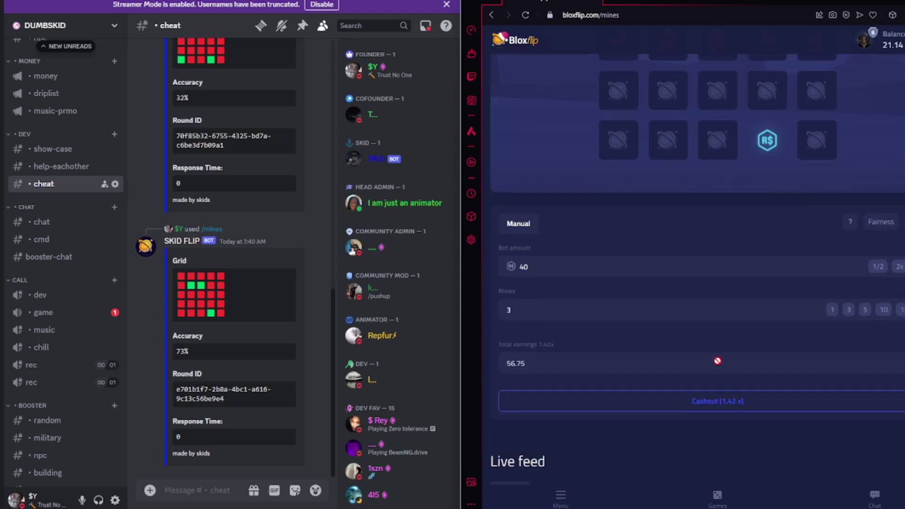
pyautogui.click(710, 372)
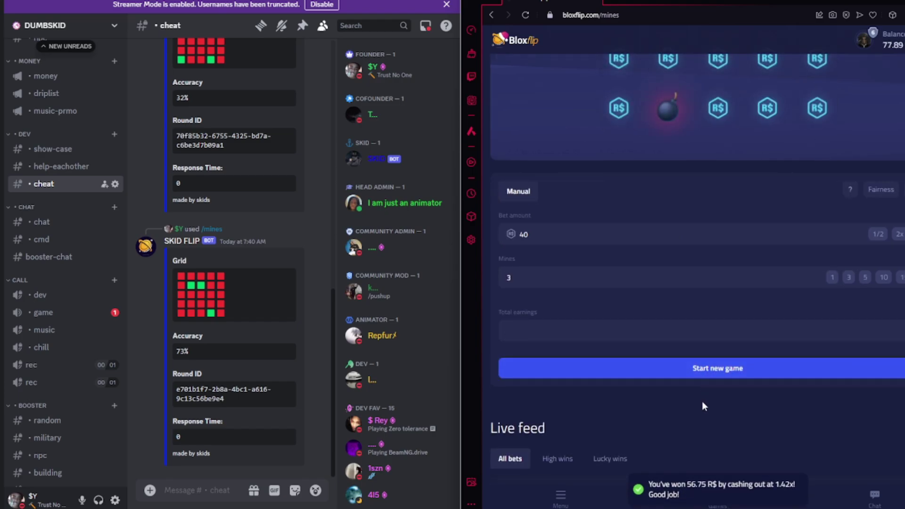
pyautogui.scroll(3, 702, 401)
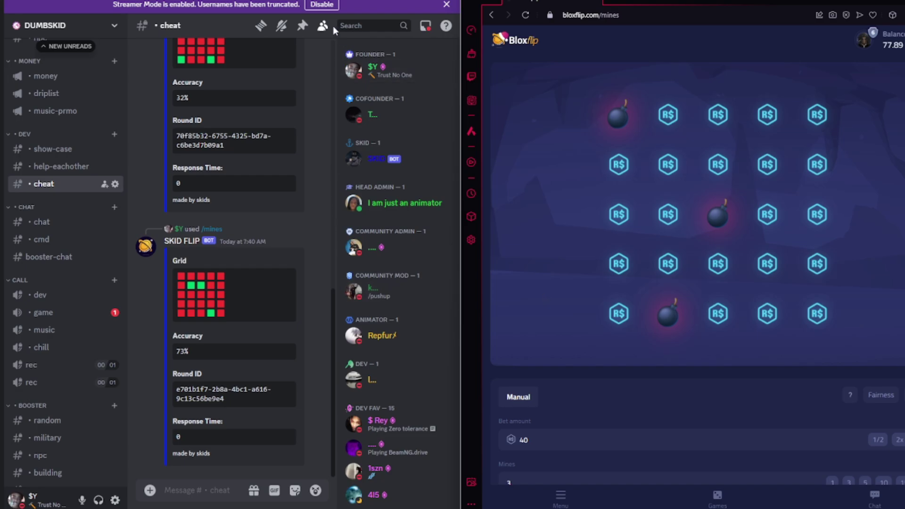
pyautogui.click(322, 5)
pyautogui.moveTo(316, 249)
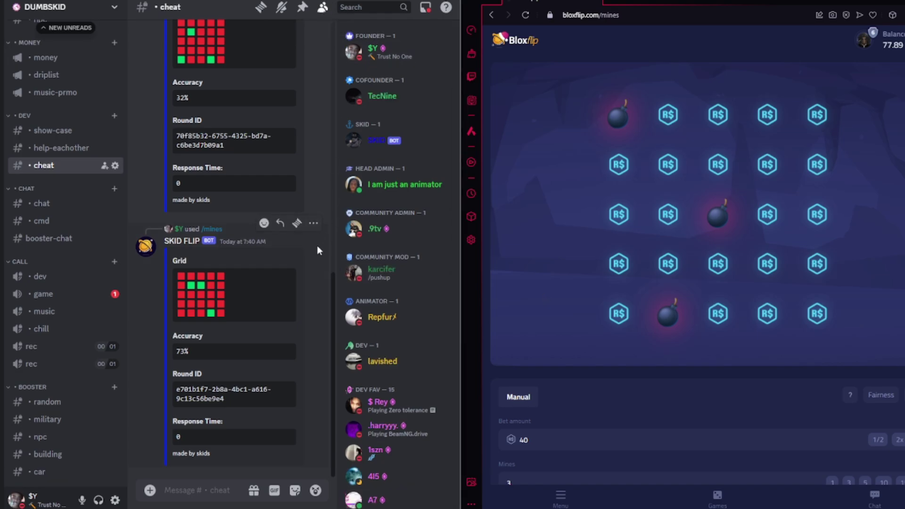